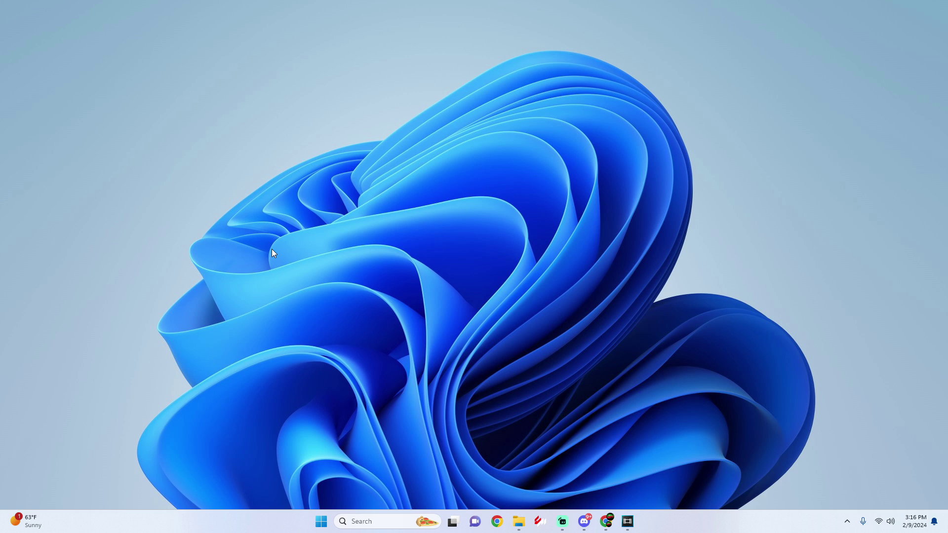
Switch to the Xbox (D:) drive in File Explorer and open the Load folder inside Dolphin files.
key(alt+Tab)
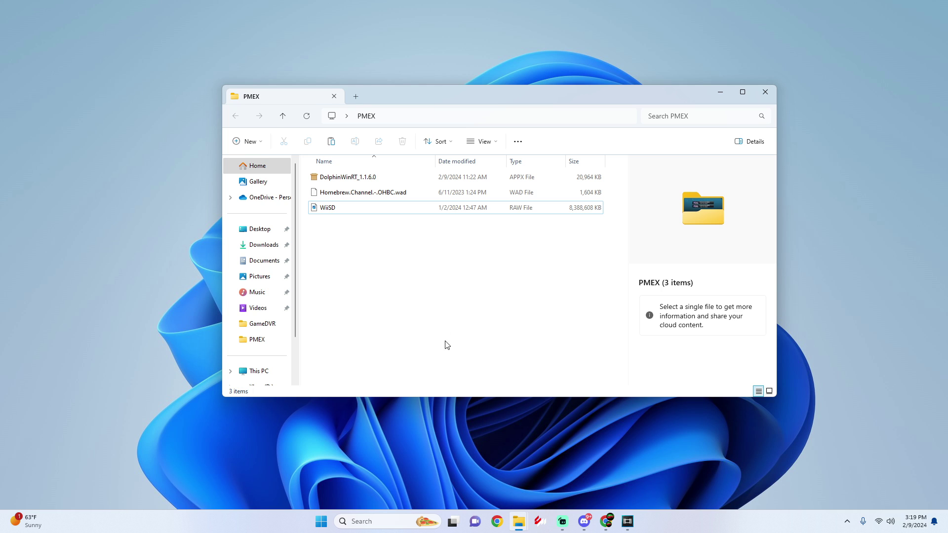
mouse_move(517, 528)
click(549, 483)
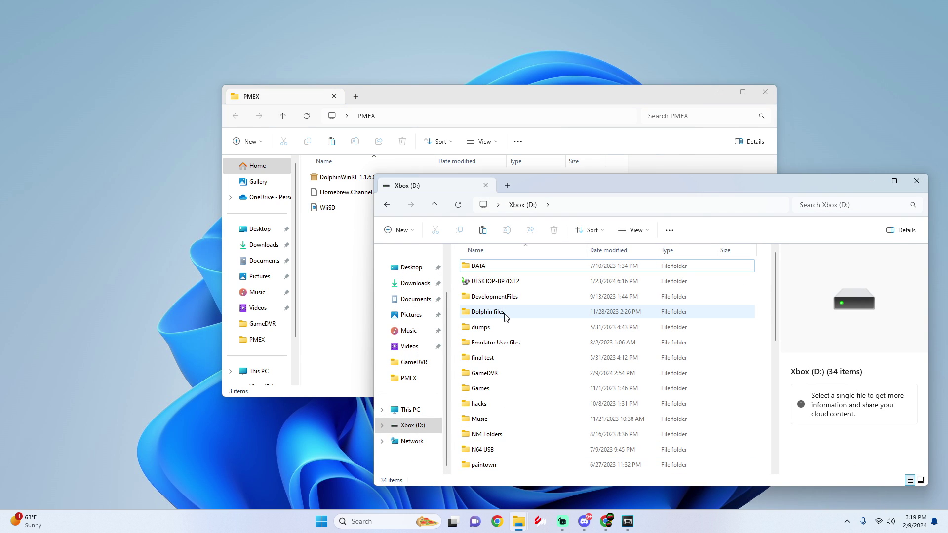
double_click(506, 317)
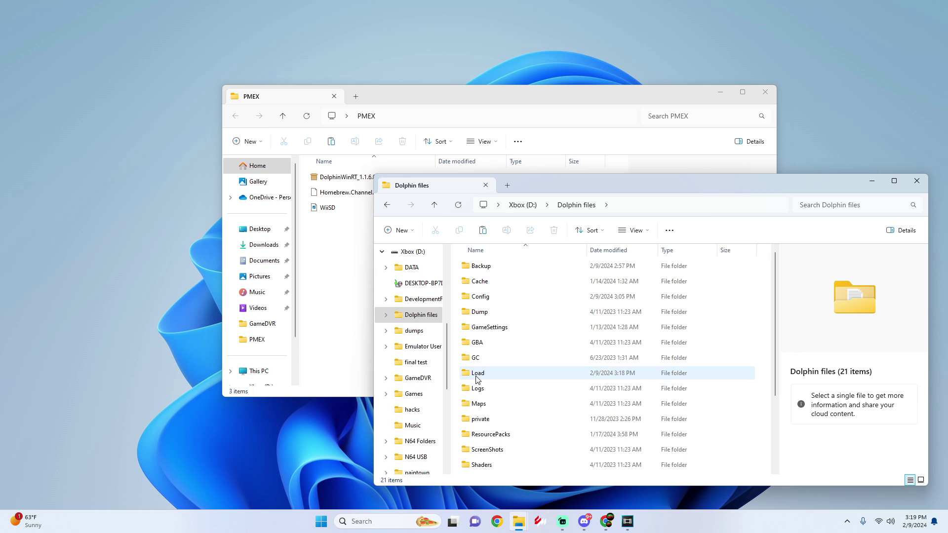
double_click(491, 376)
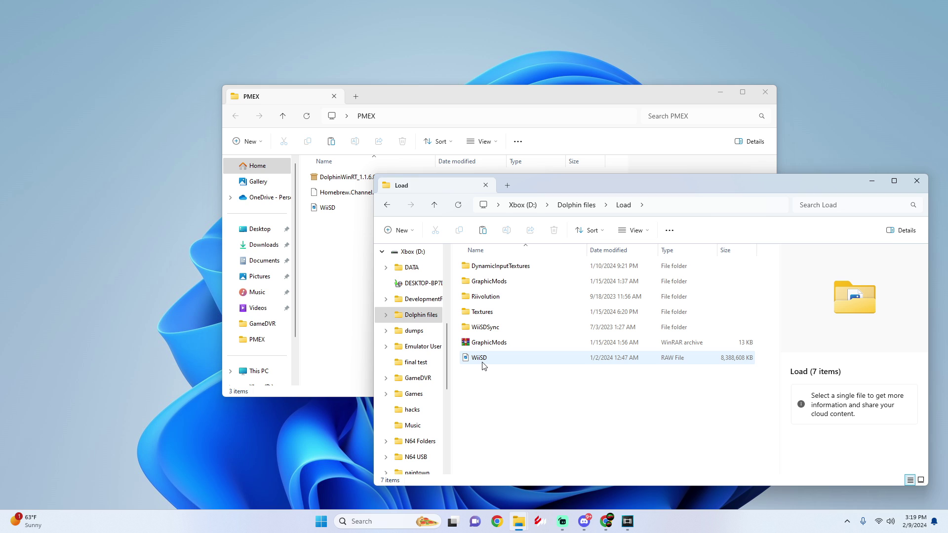
Rename the existing WiiSD file in the Load folder to WiiSDoldd.
right_click(483, 365)
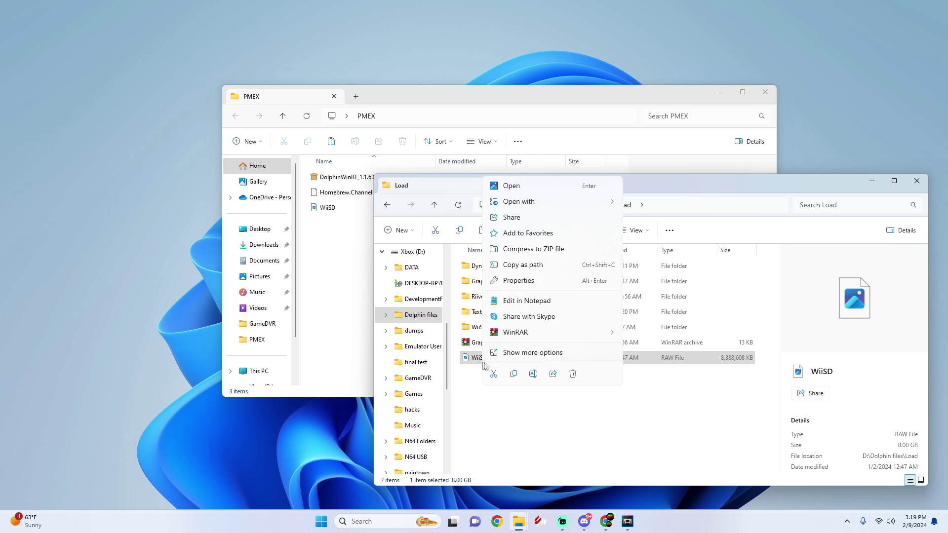
click(534, 374)
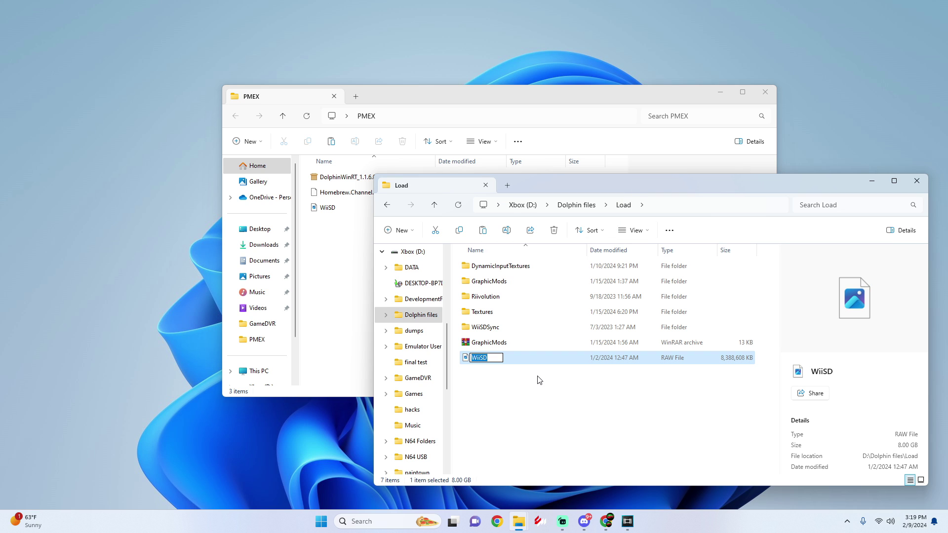
key(End)
text(oldd)
key(Return)
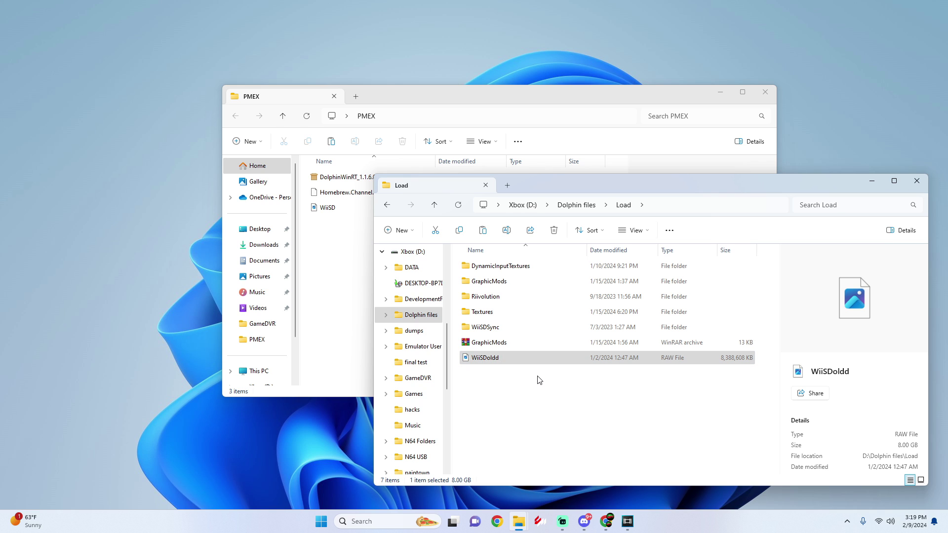
Copy the WiiSD file from the PMEX folder into the Dolphin Load folder on the Xbox drive.
click(339, 258)
click(347, 209)
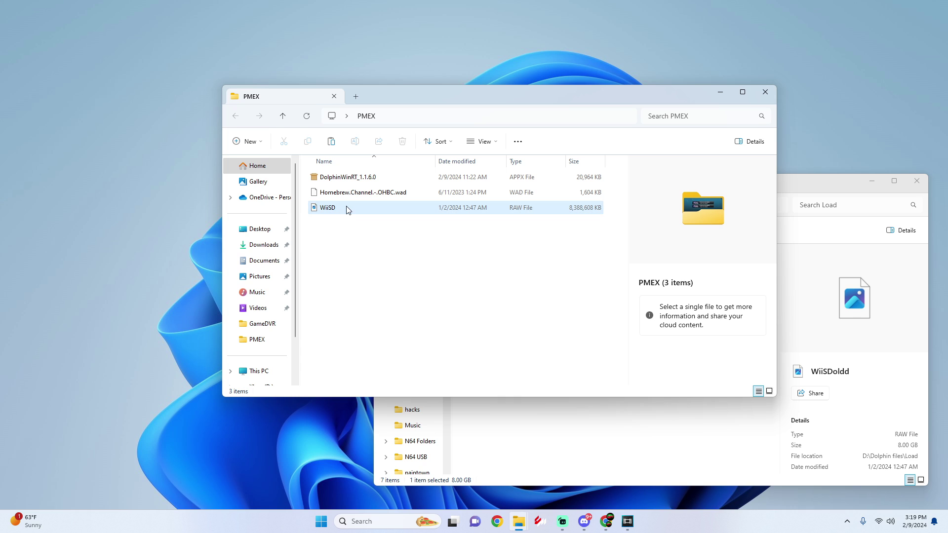
drag(336, 210, 528, 431)
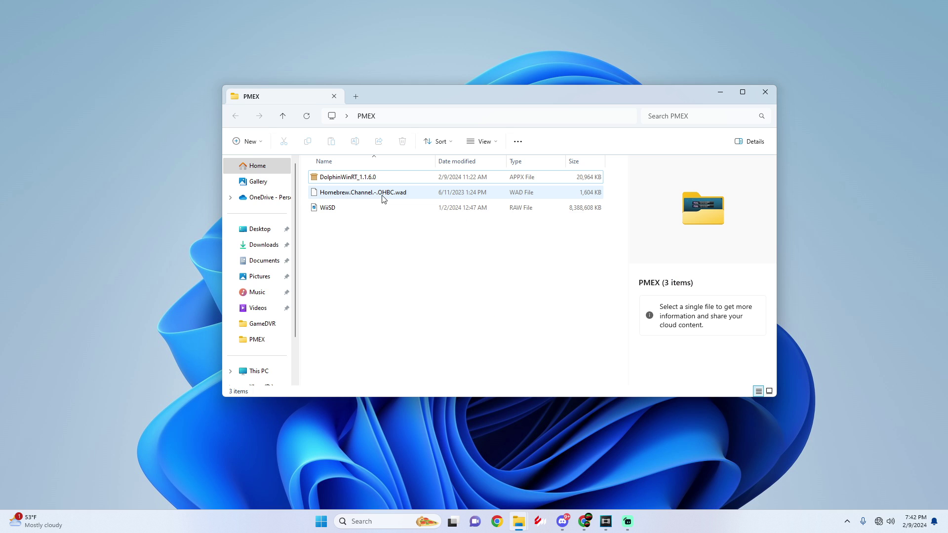
Copy Homebrew.Channel.-.OHBC.wad from the PMEX folder into the Xbox drive's Games > Nintendo - Wii folder.
mouse_move(517, 521)
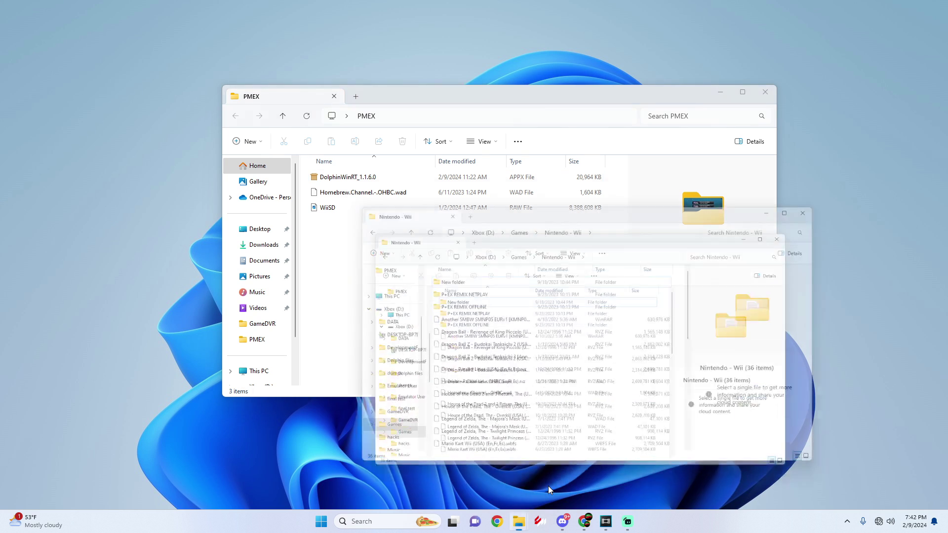
click(550, 490)
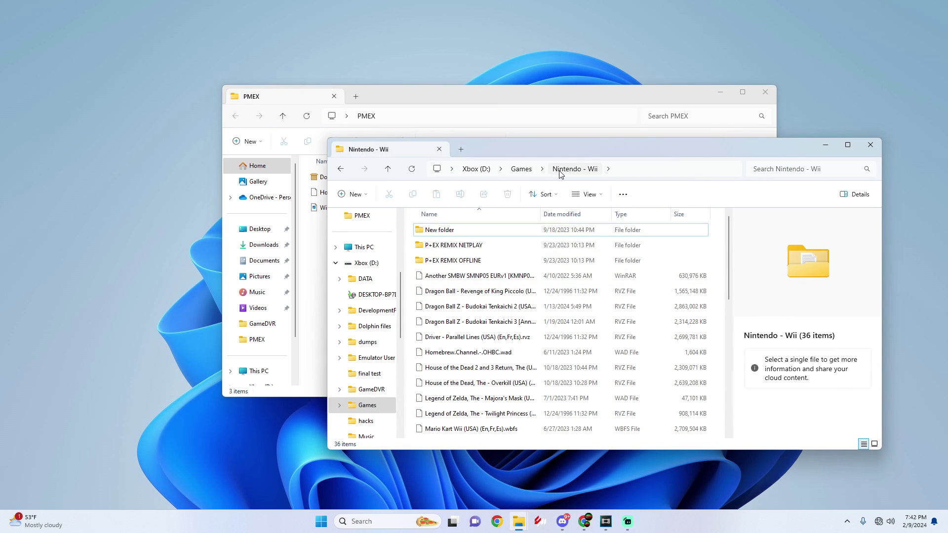
drag(543, 148, 604, 161)
click(344, 197)
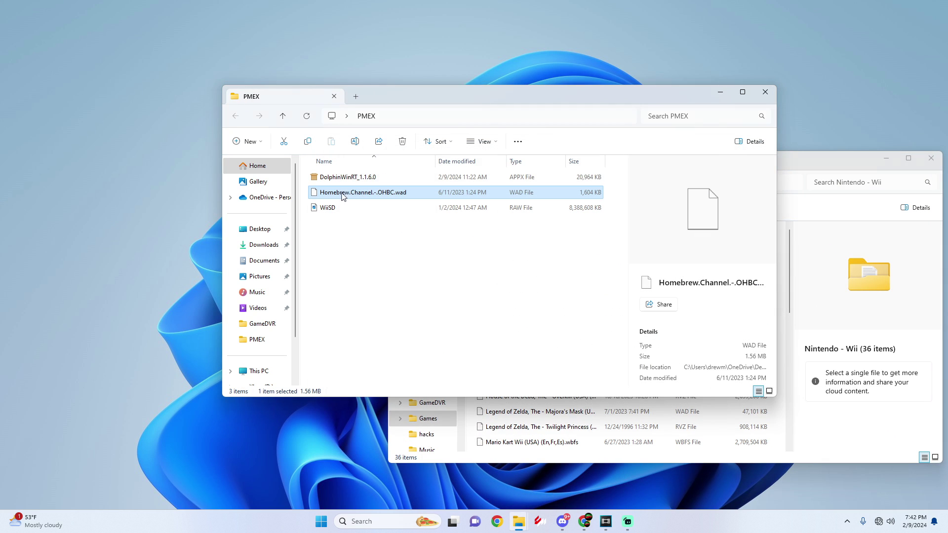
drag(344, 197, 470, 423)
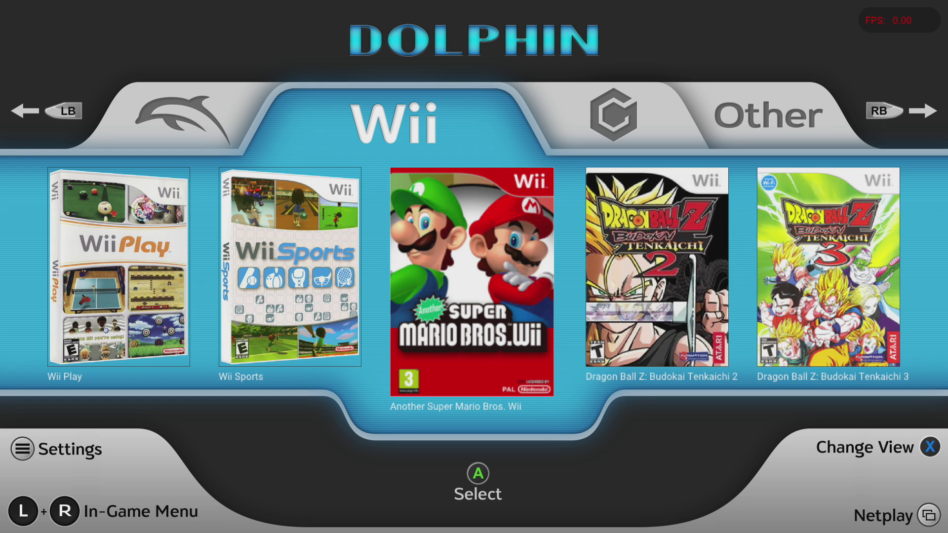
Switch to Dolphin on the Xbox and launch the Homebrew Channel from the Other category.
key(Right)
key(Right)
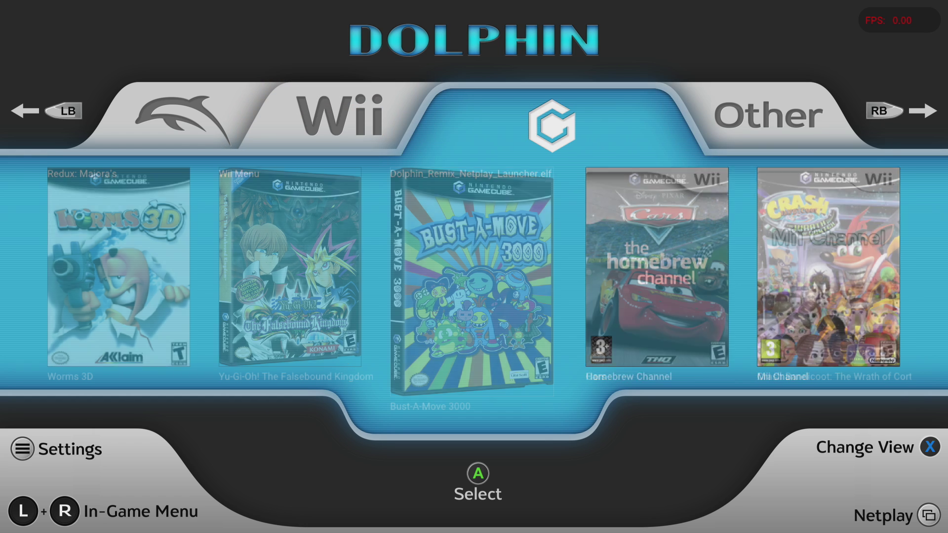
key(Right)
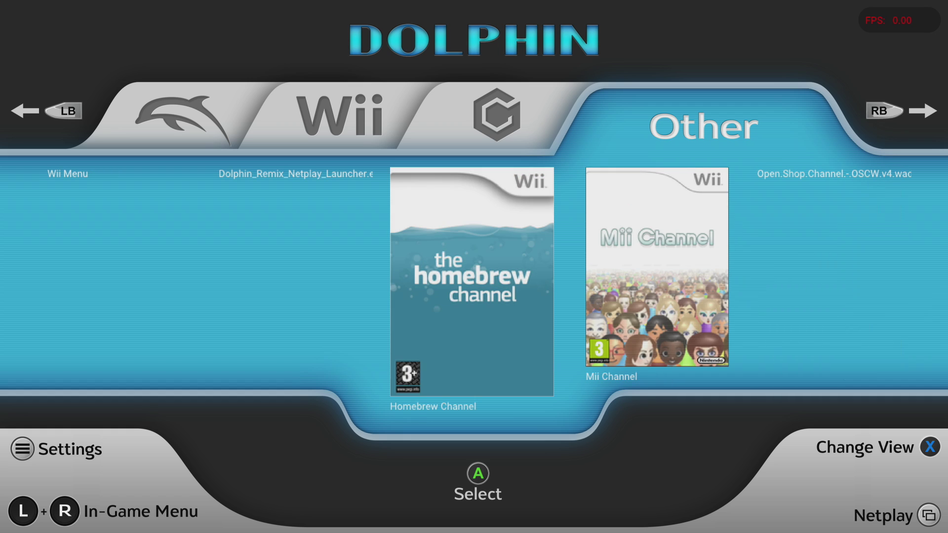
key(Return)
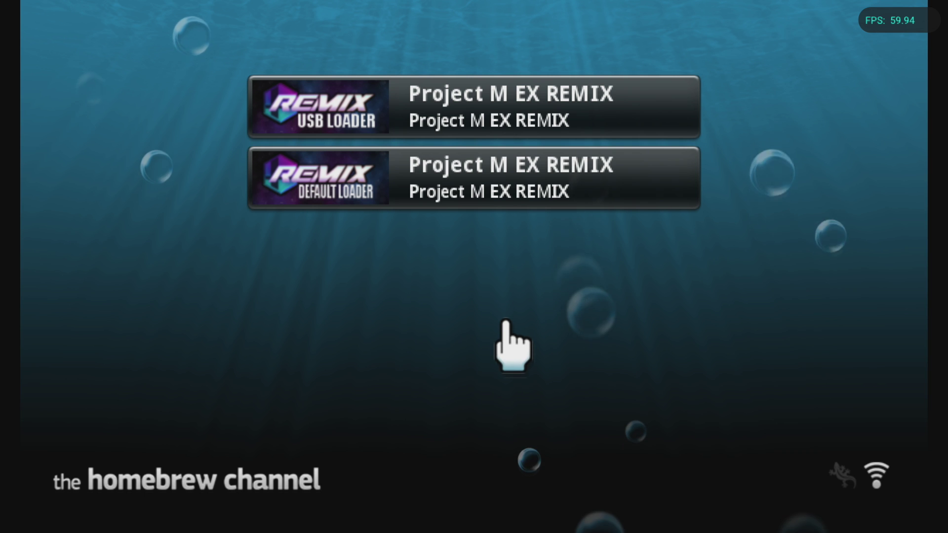
Start changing the disc from Dolphin's pause menu and browse to the Xbox (E:) USB drive.
key(Escape)
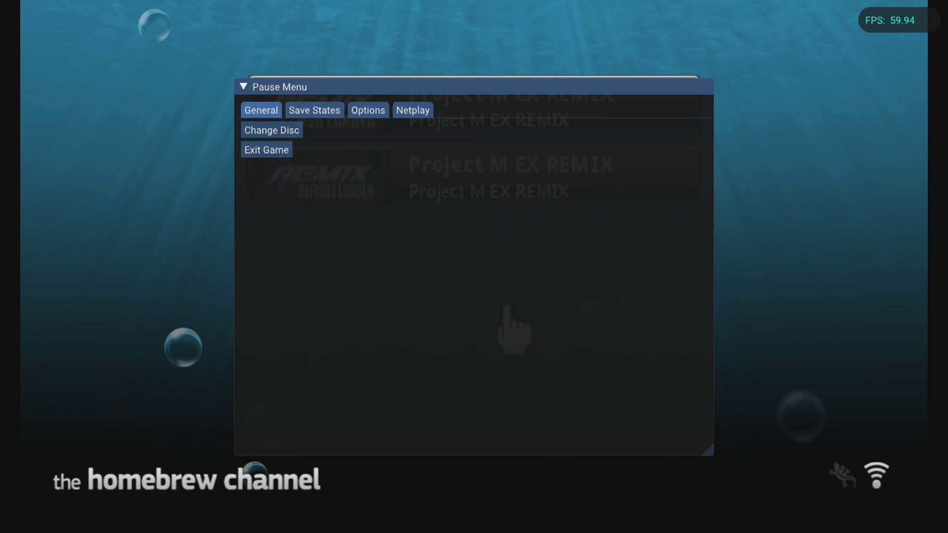
key(Down)
key(Up)
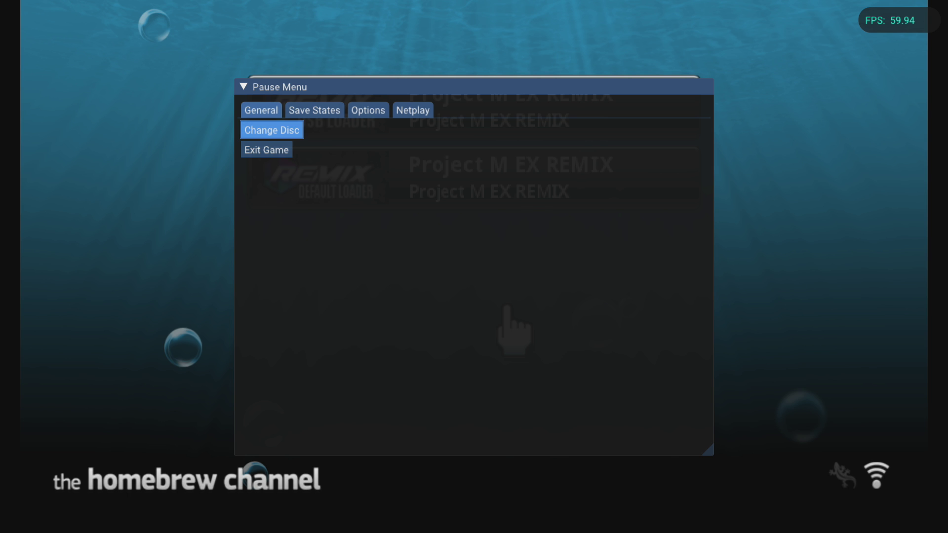
key(Return)
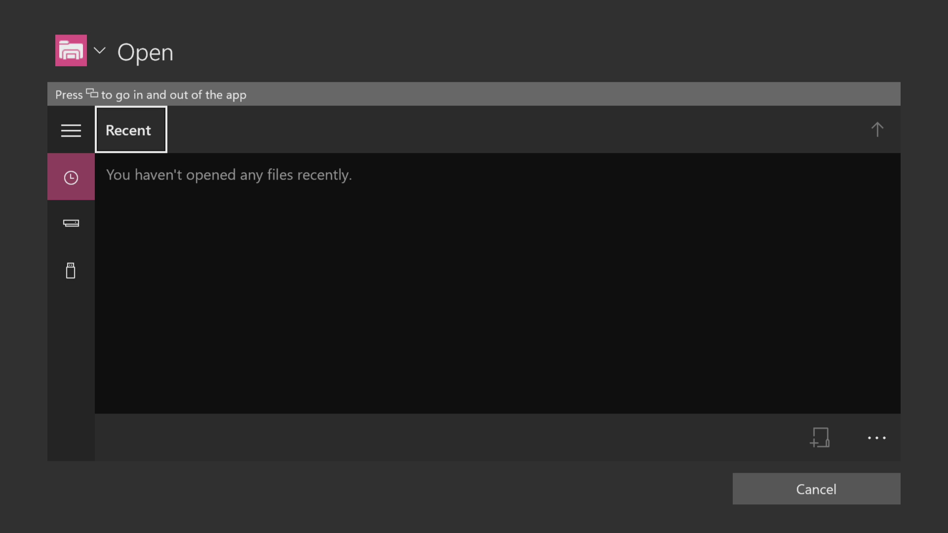
key(Down)
key(Down)
key(Return)
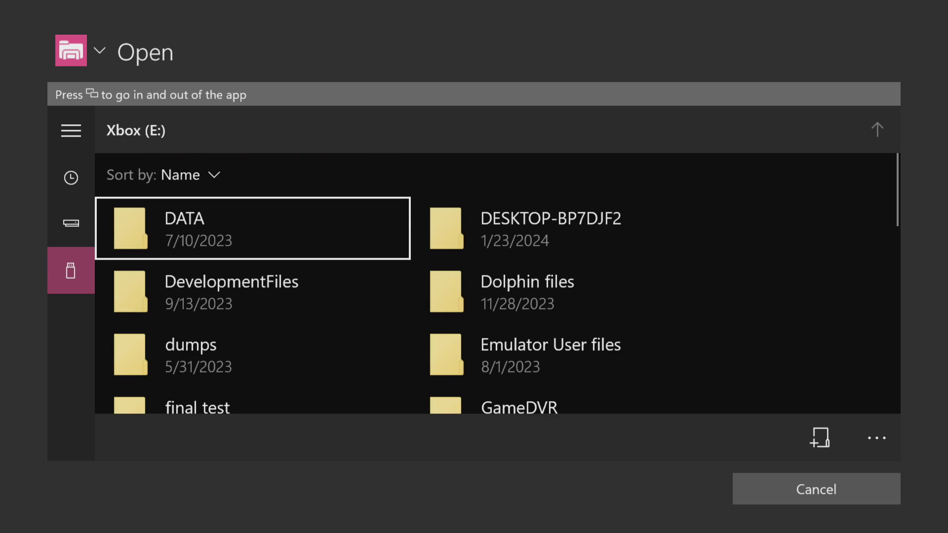
Open the Games folder on the USB drive and go into its Nintendo - Wii folder.
key(Down)
key(Down)
key(Down)
key(Down)
key(Down)
key(Up)
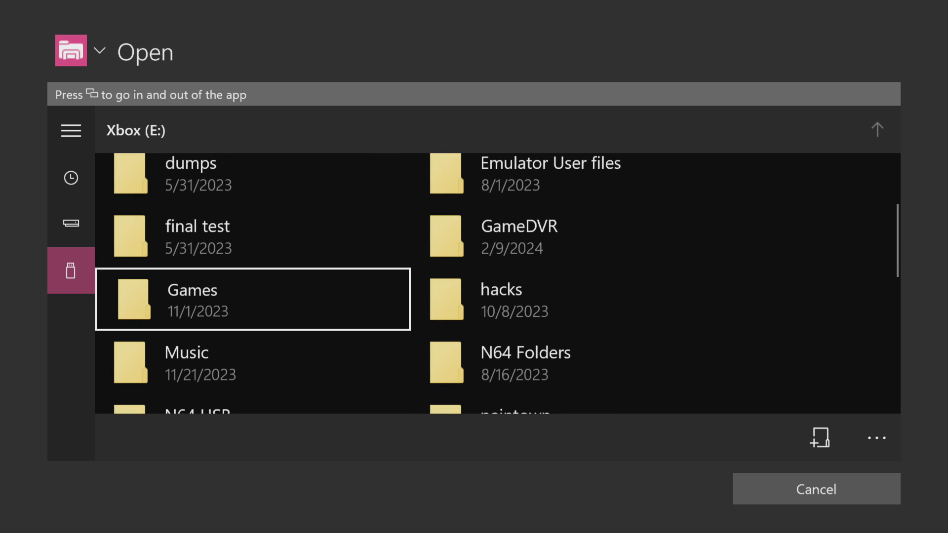
key(Return)
key(Down)
key(Down)
key(Down)
key(Down)
key(Down)
key(Down)
key(Down)
key(Down)
key(Down)
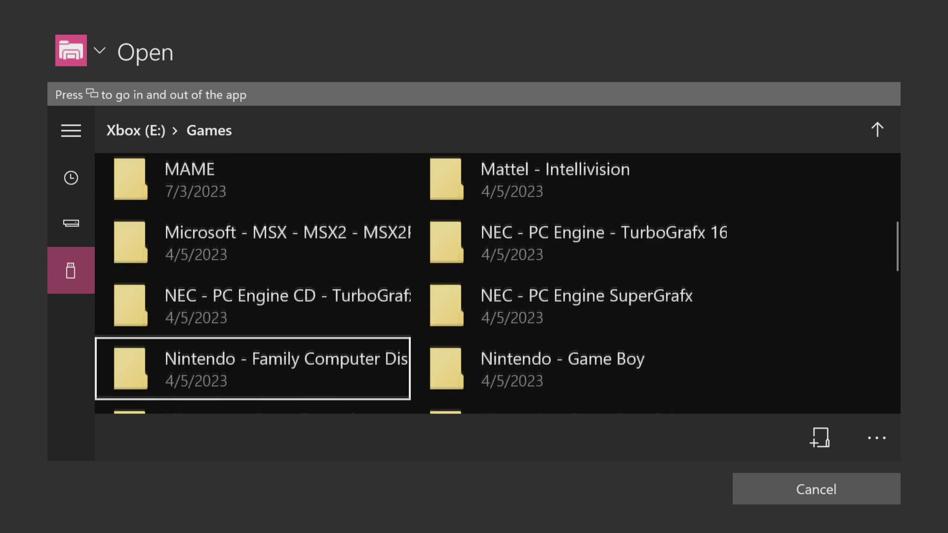
key(Down)
key(Down)
key(Down)
key(Down)
key(Down)
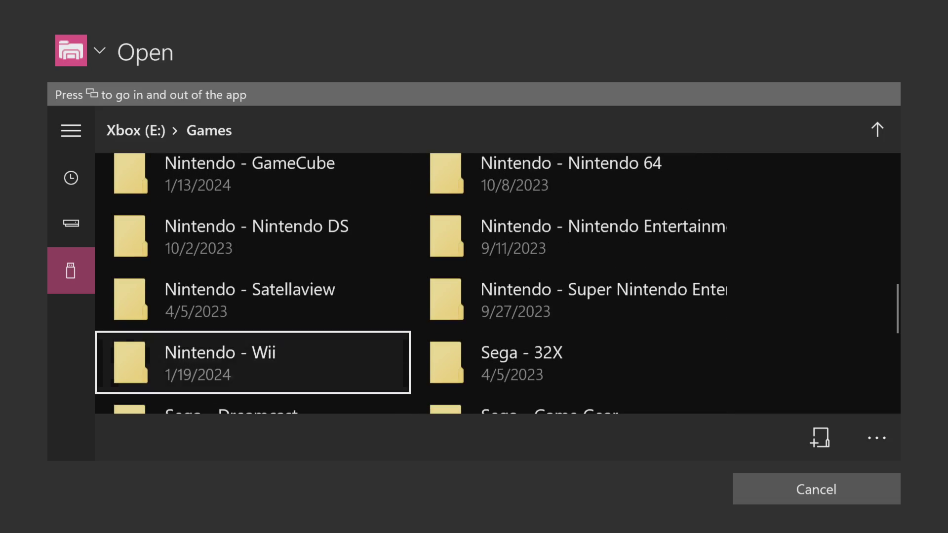
key(Return)
Choose the Super Smash Bros. Brawl file as the new disc and return to the Homebrew Channel.
key(Down)
key(Down)
key(Down)
key(Down)
key(Down)
key(Down)
key(Down)
key(Down)
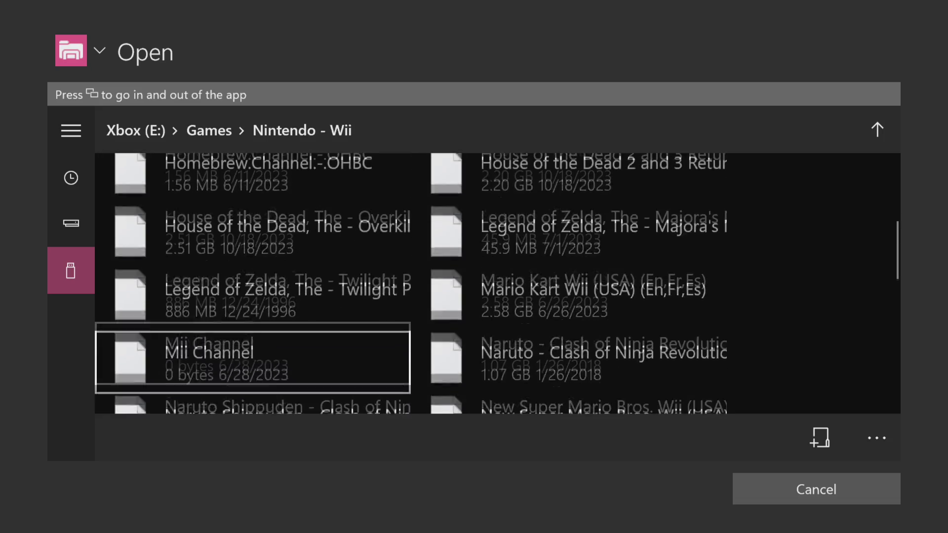
key(Down)
key(Down)
key(Down)
key(Down)
key(Down)
key(Down)
key(Down)
key(Down)
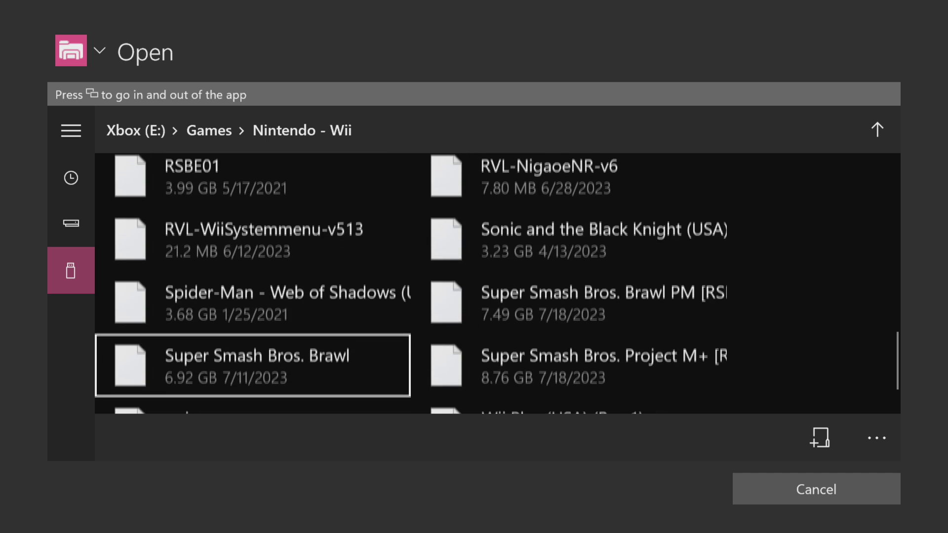
key(Down)
key(Up)
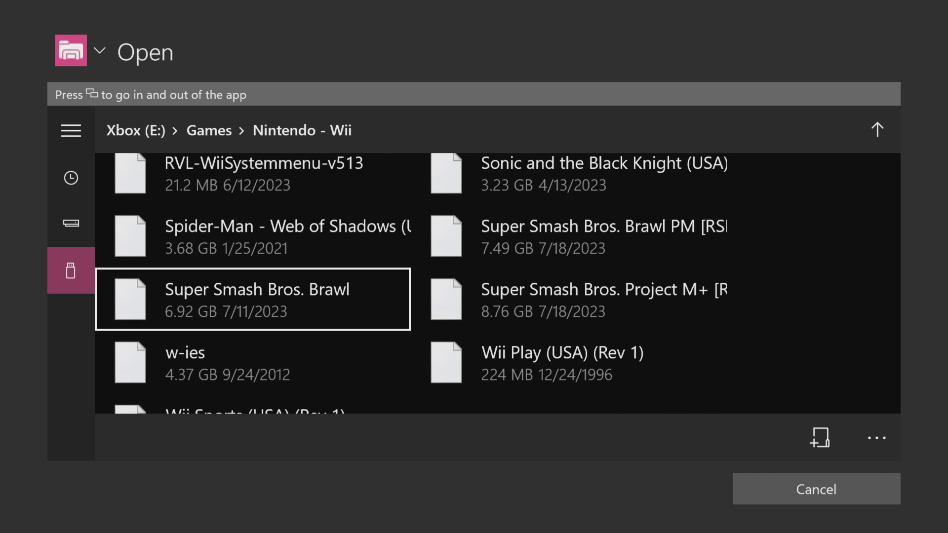
key(Return)
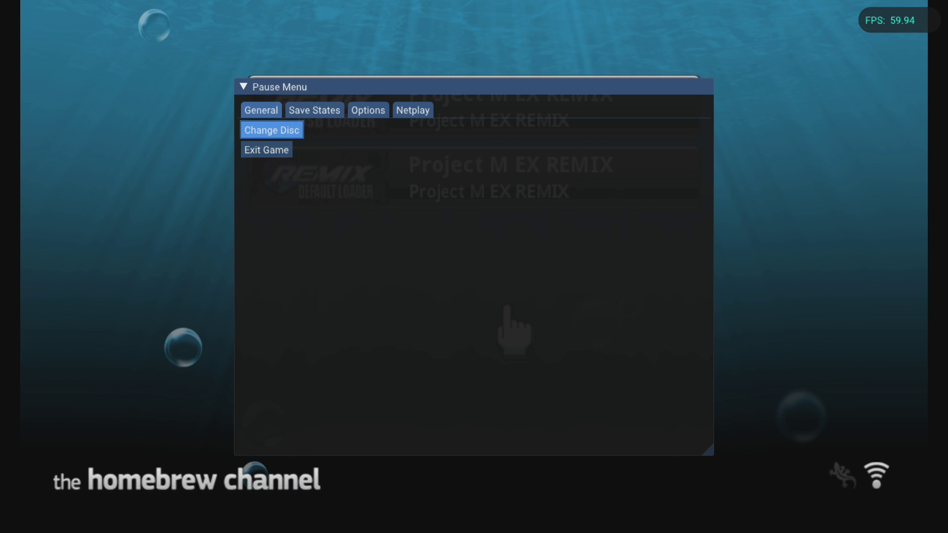
key(Escape)
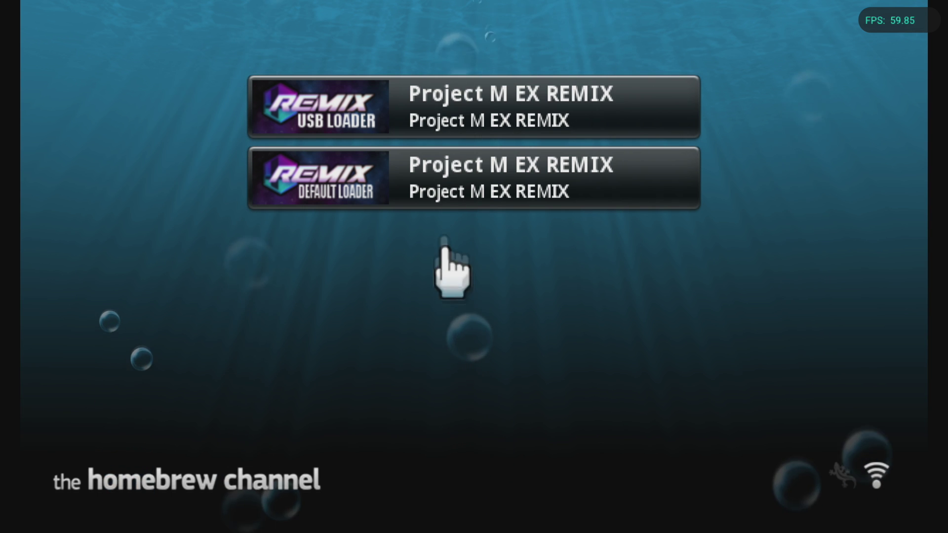
Load the Project M EX REMIX entry that uses the Default Loader.
click(426, 200)
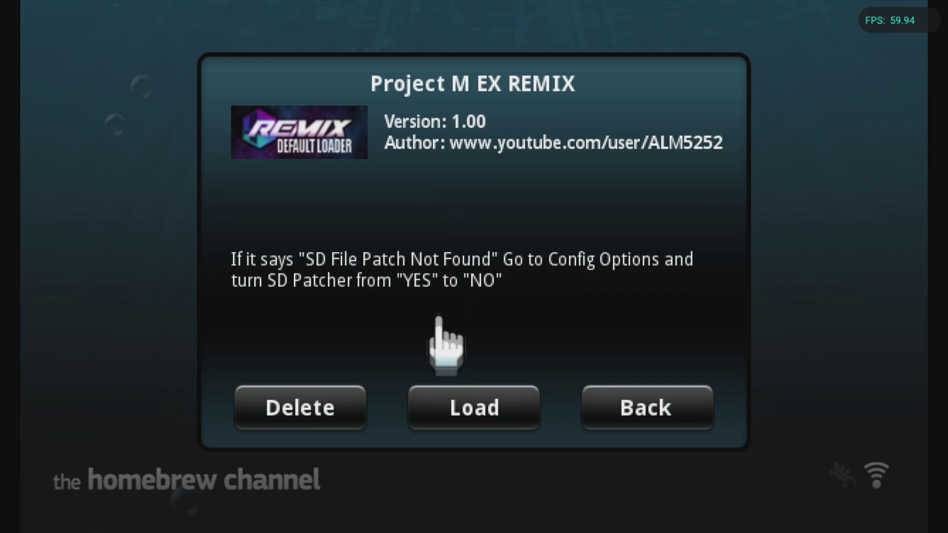
click(457, 407)
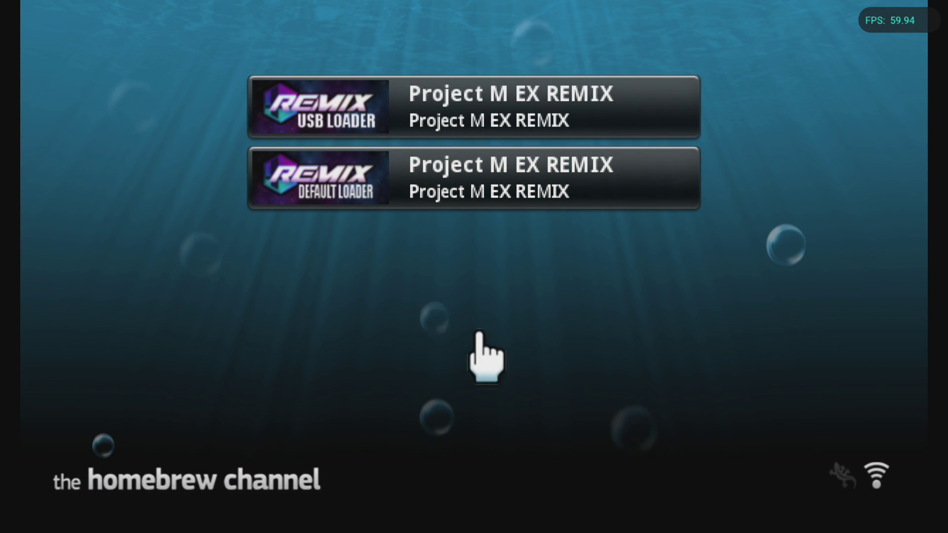
click(447, 186)
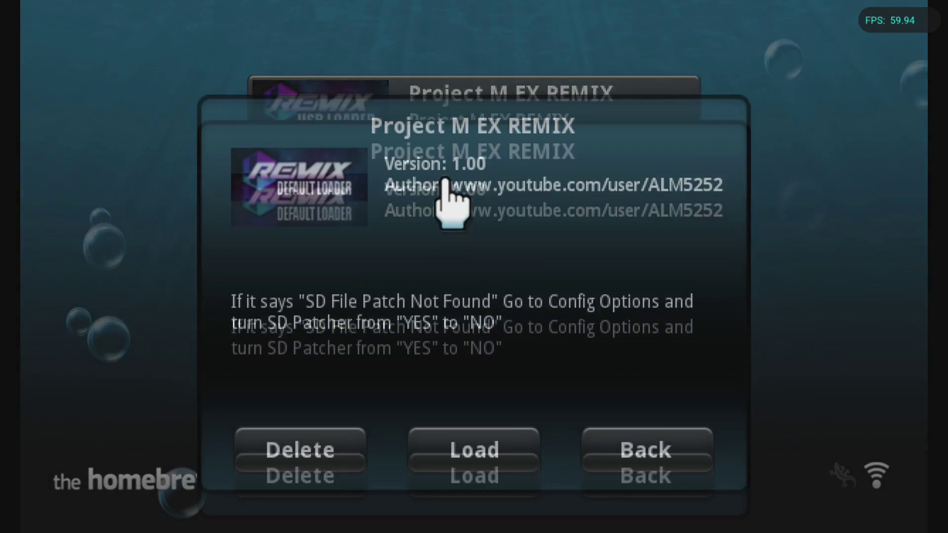
click(450, 424)
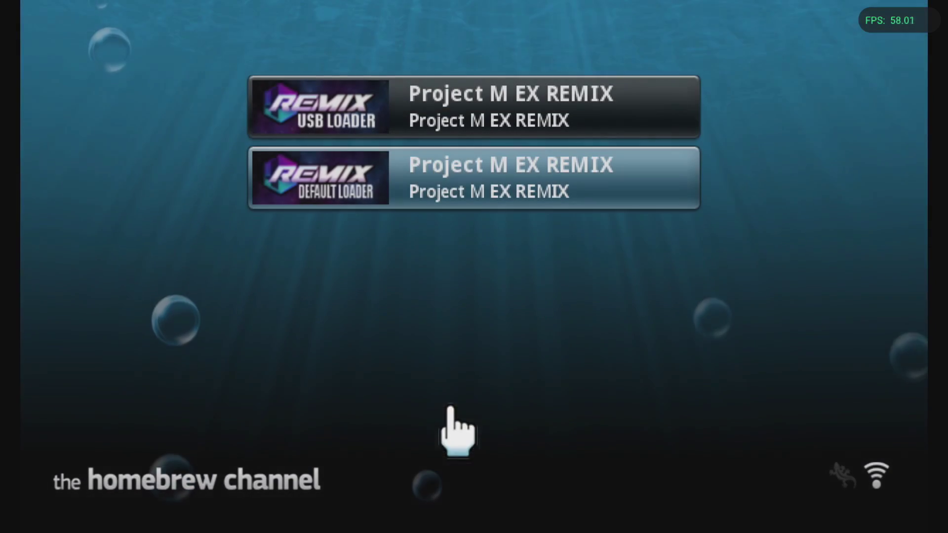